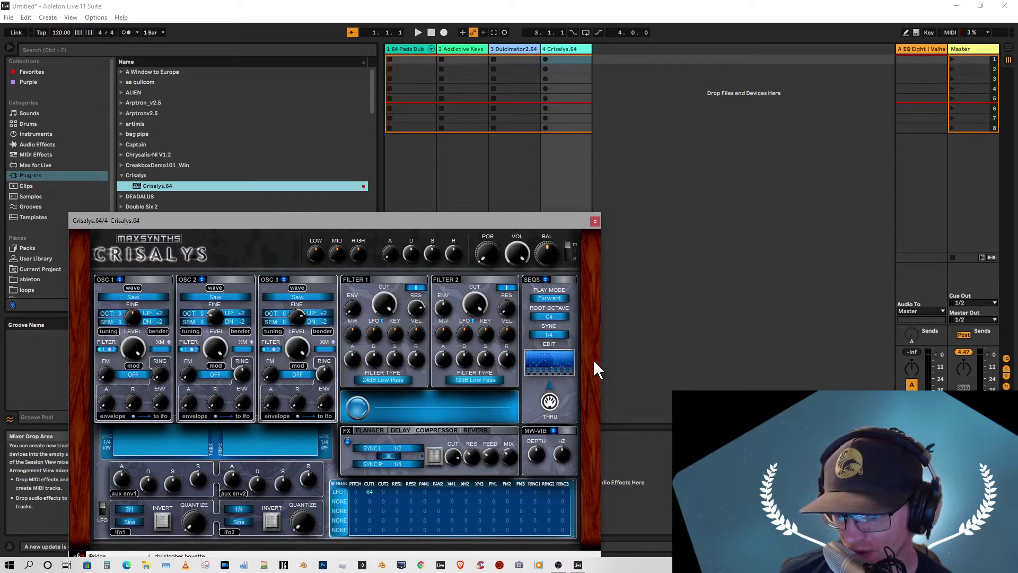
View the step sequencer editor and the flanger, delay, compressor and reverb effect settings of Crisalys
left_click(552, 378)
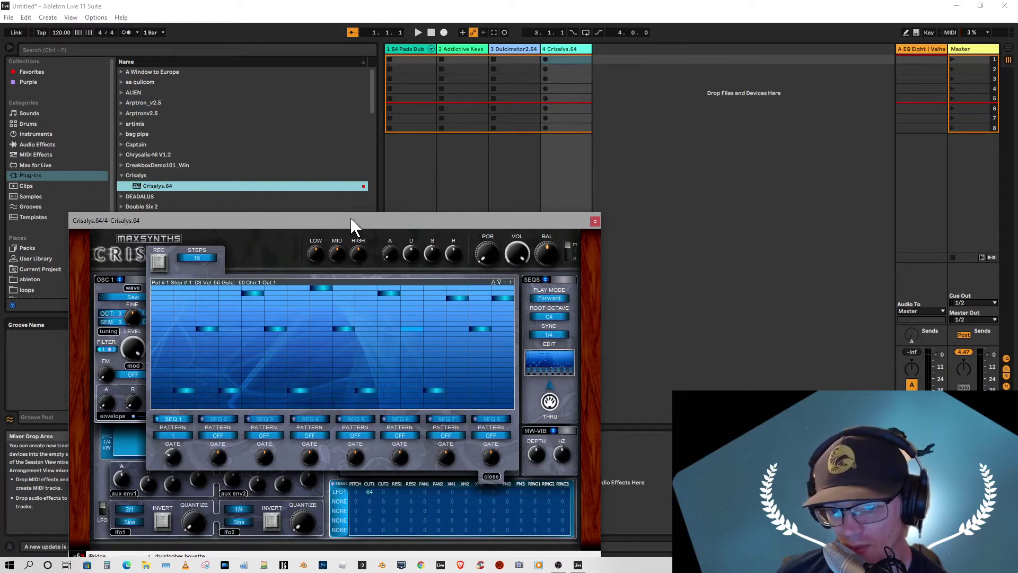
left_click(552, 367)
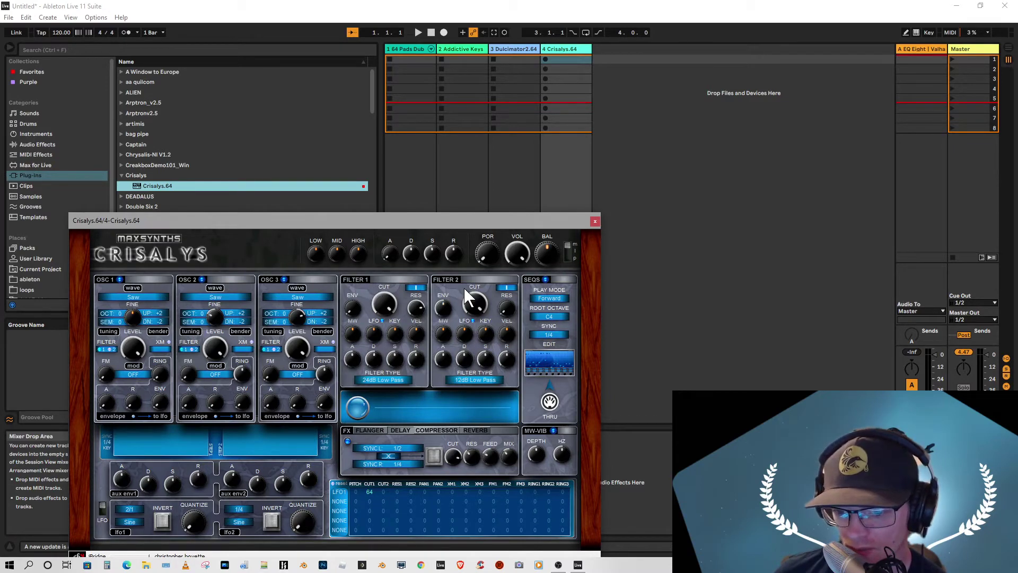
left_click(373, 430)
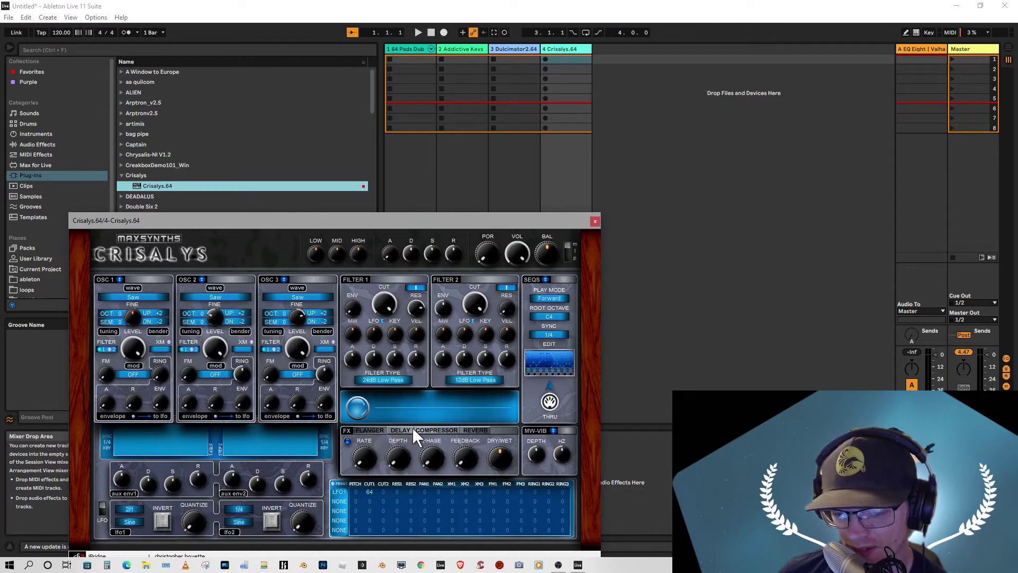
left_click(403, 431)
left_click(443, 429)
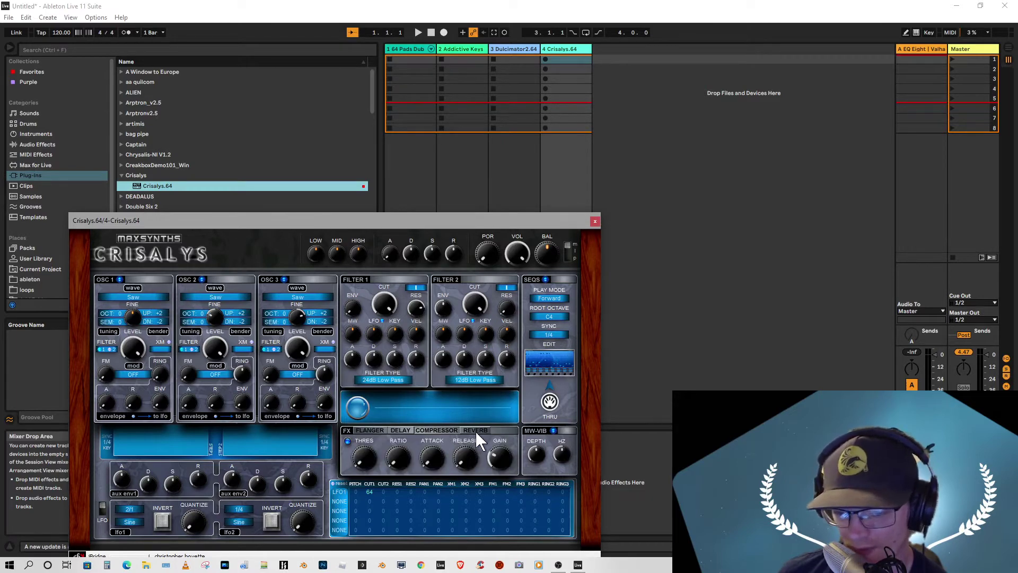
left_click(475, 432)
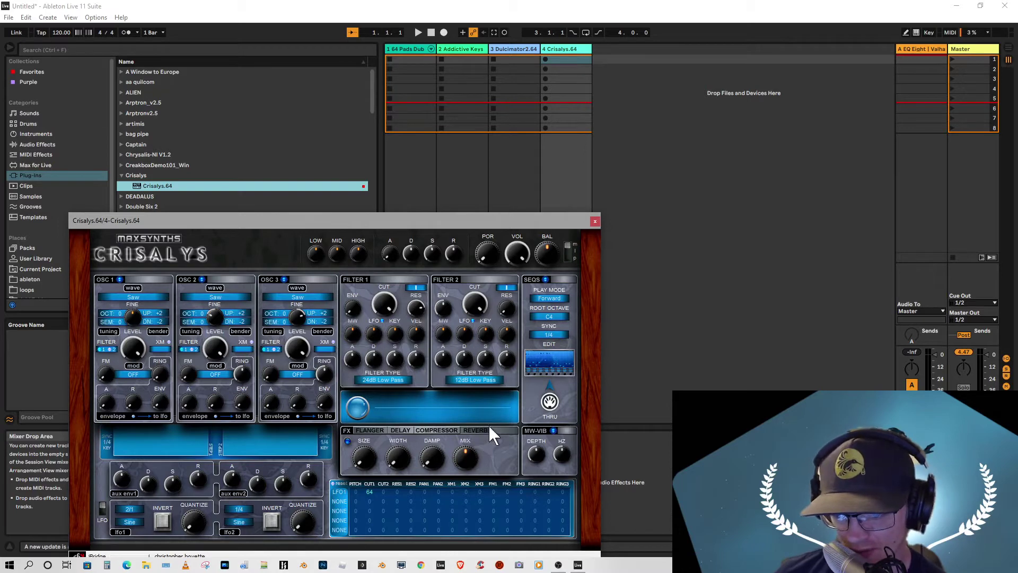
Look at the sequencer editing area again and examine the source options of an unassigned modulation matrix row
left_click(553, 357)
left_click(550, 356)
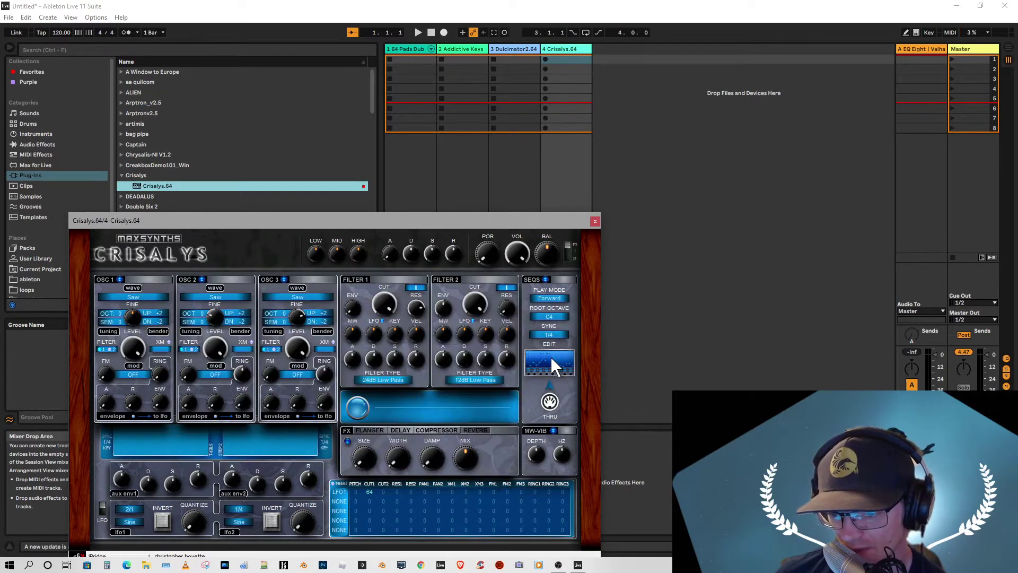
left_click(156, 441)
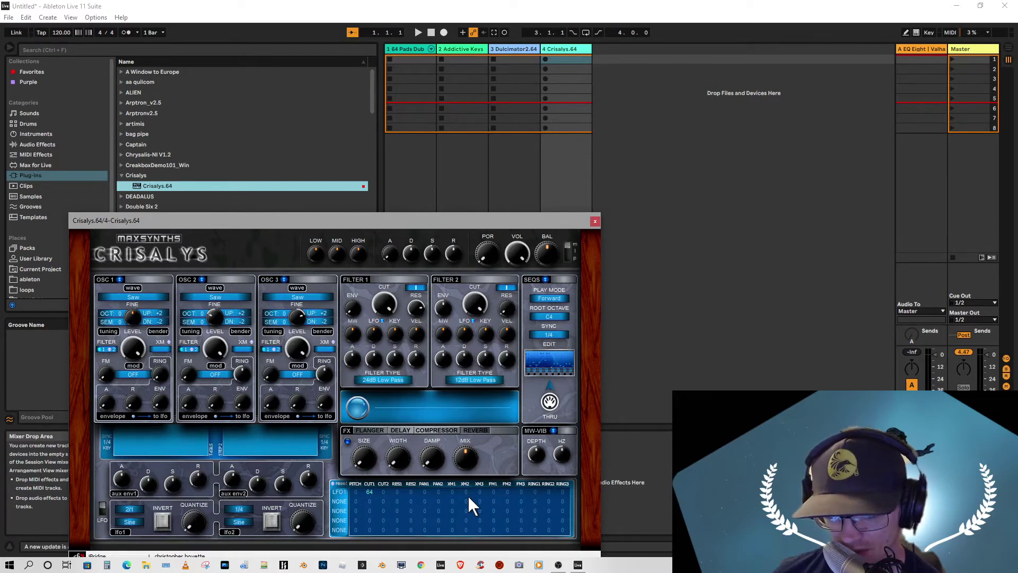
left_click(339, 510)
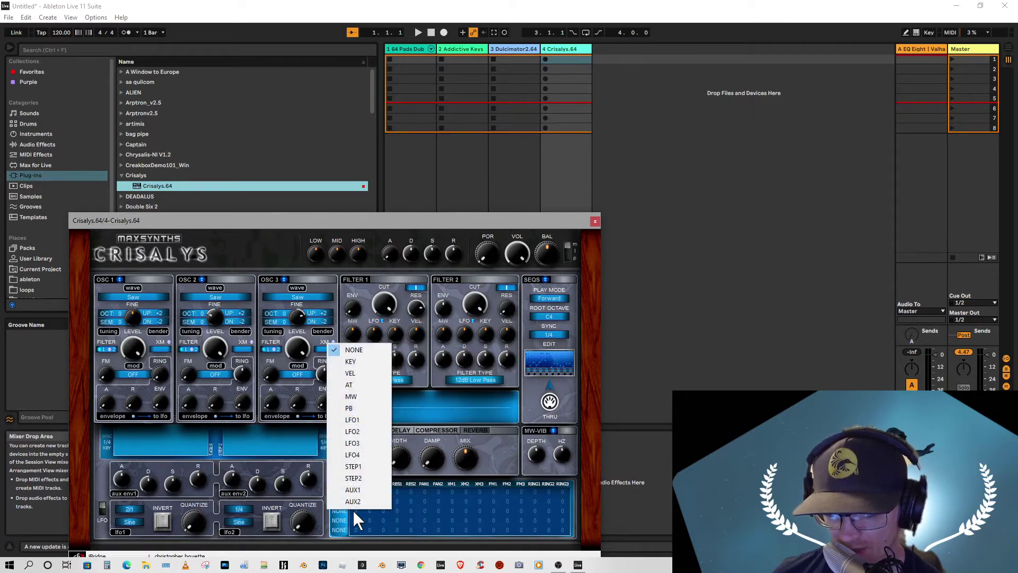
left_click(513, 452)
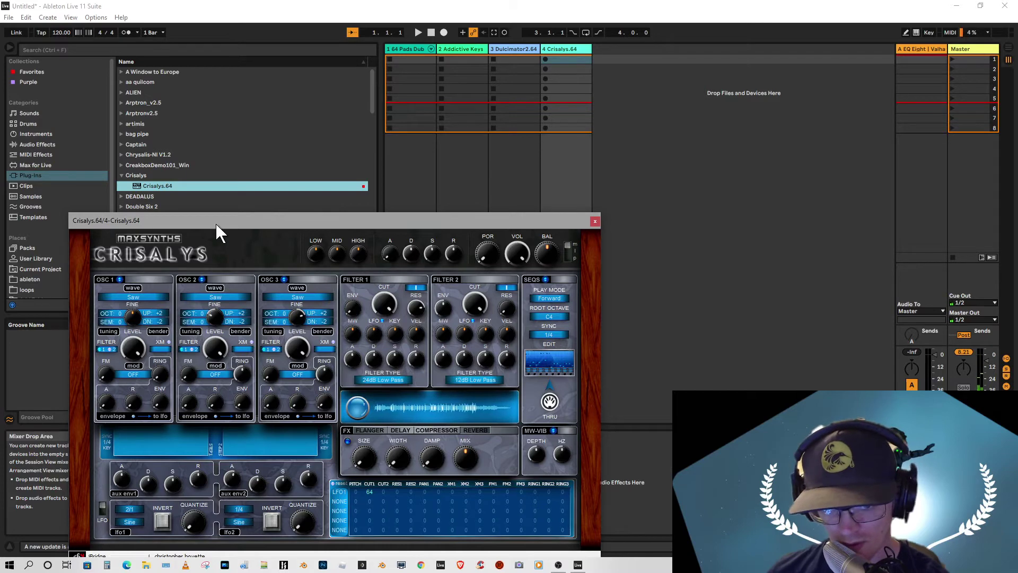
Expose the FILTER1 Cut Off and FILTER2 Cut Off parameters on the Crisalys.64 device through Configure mode
left_click_drag(267, 223, 802, 258)
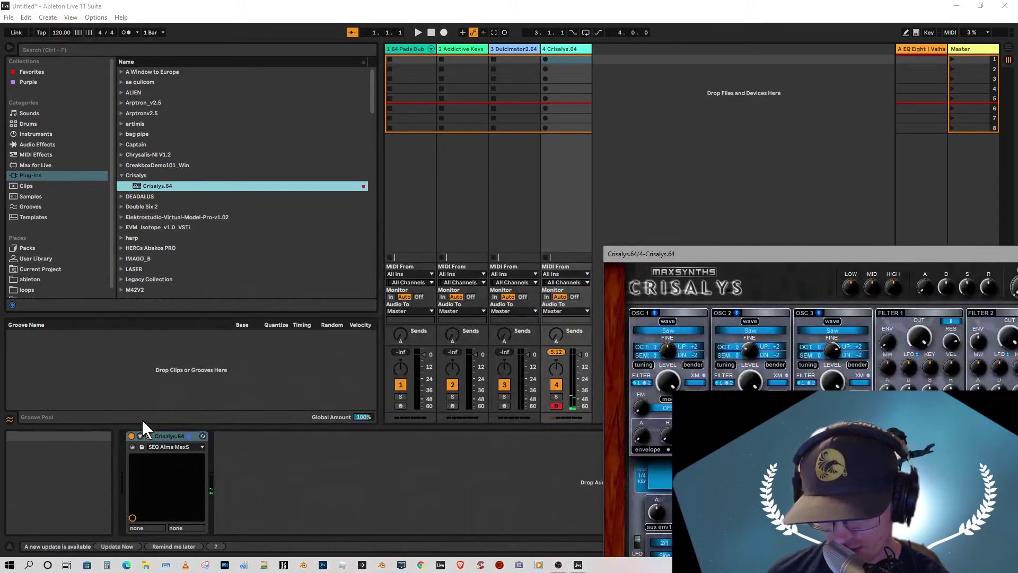
left_click(140, 436)
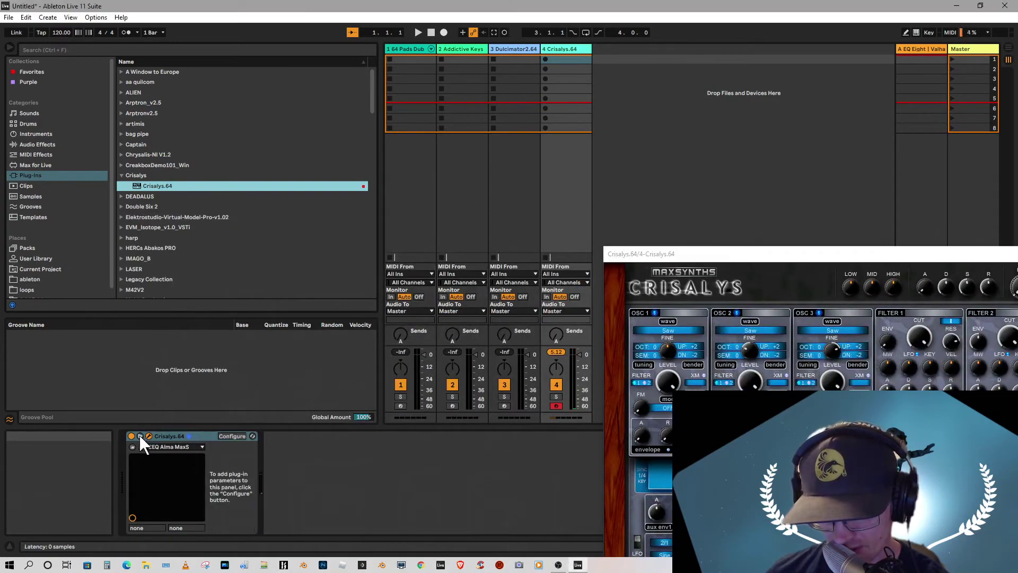
left_click(232, 436)
left_click(930, 335)
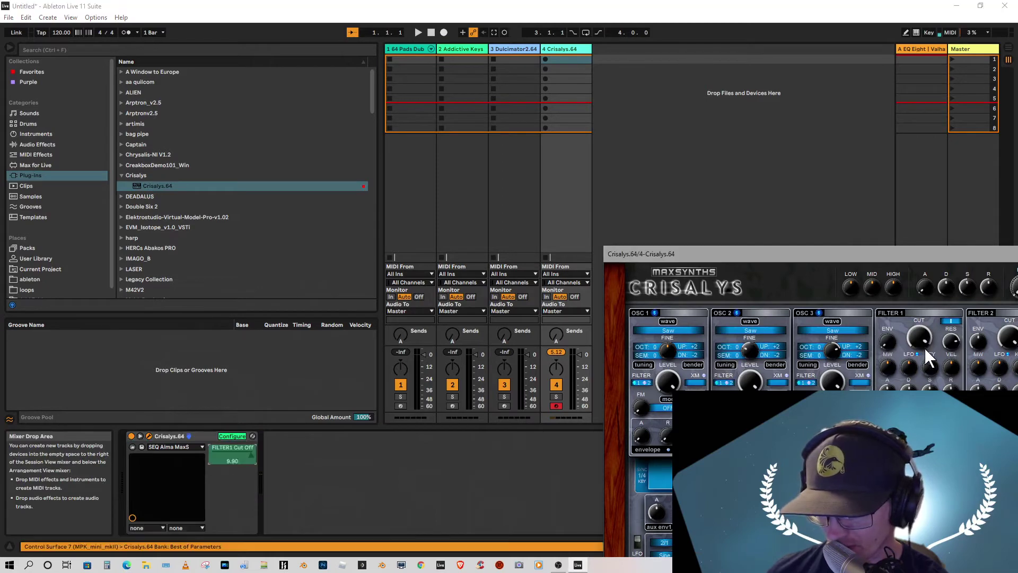
left_click(1006, 350)
left_click_drag(1005, 344, 993, 346)
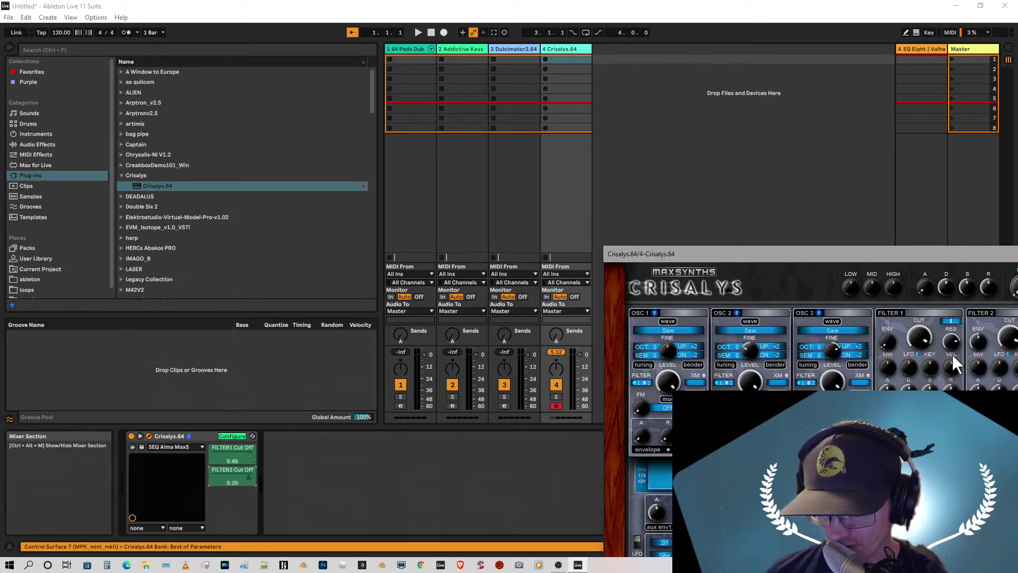
left_click(233, 436)
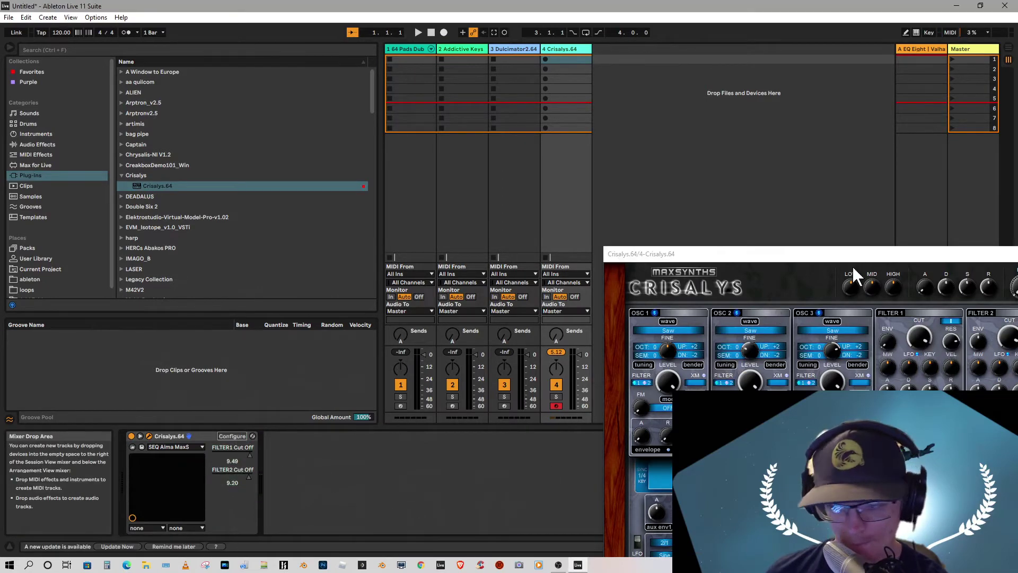
Move the synth window clear of the device's preset list and load the SEQ Chasing MAsim preset
left_click_drag(866, 255, 271, 234)
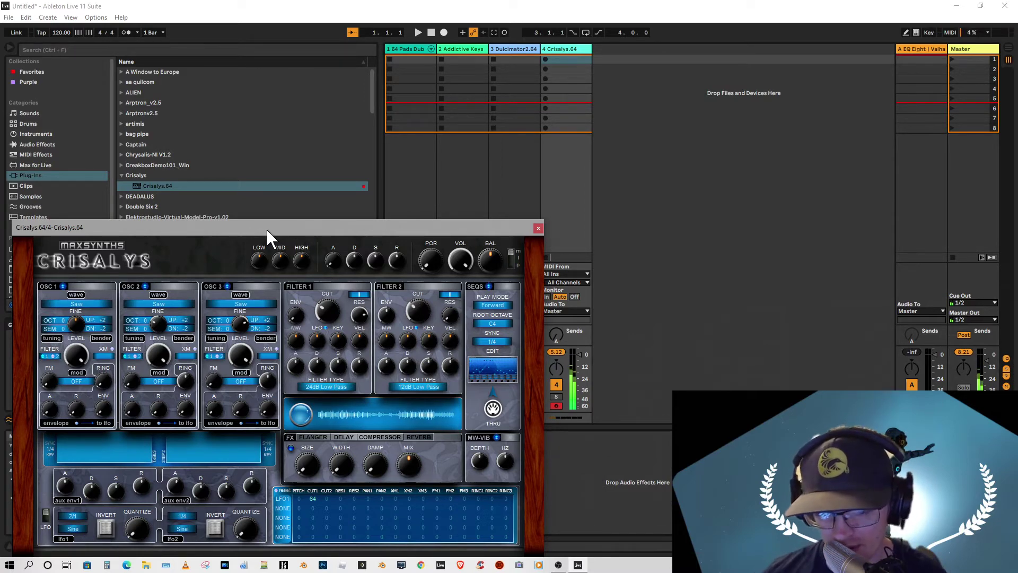
left_click_drag(280, 230, 667, 245)
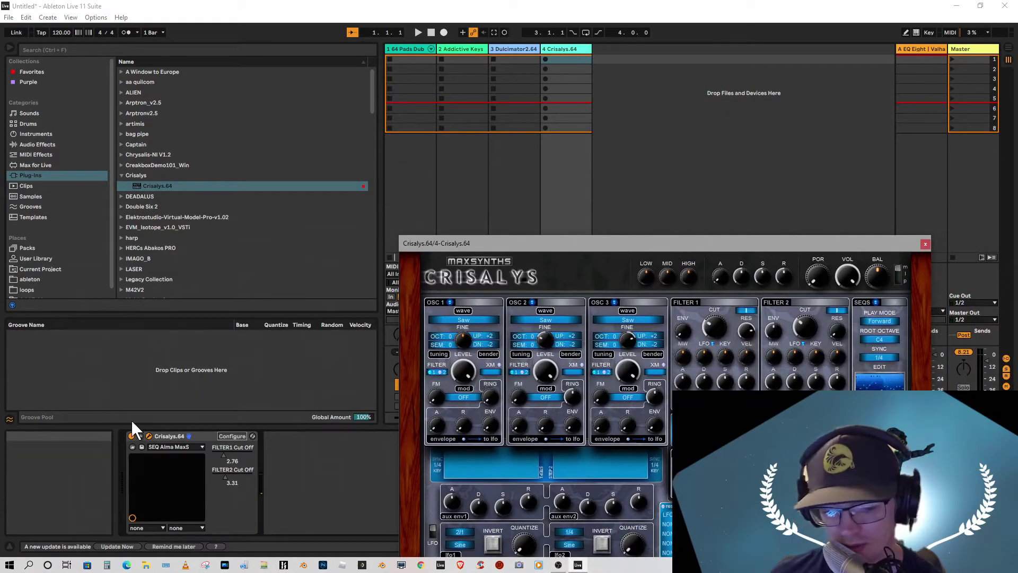
left_click_drag(606, 247, 857, 50)
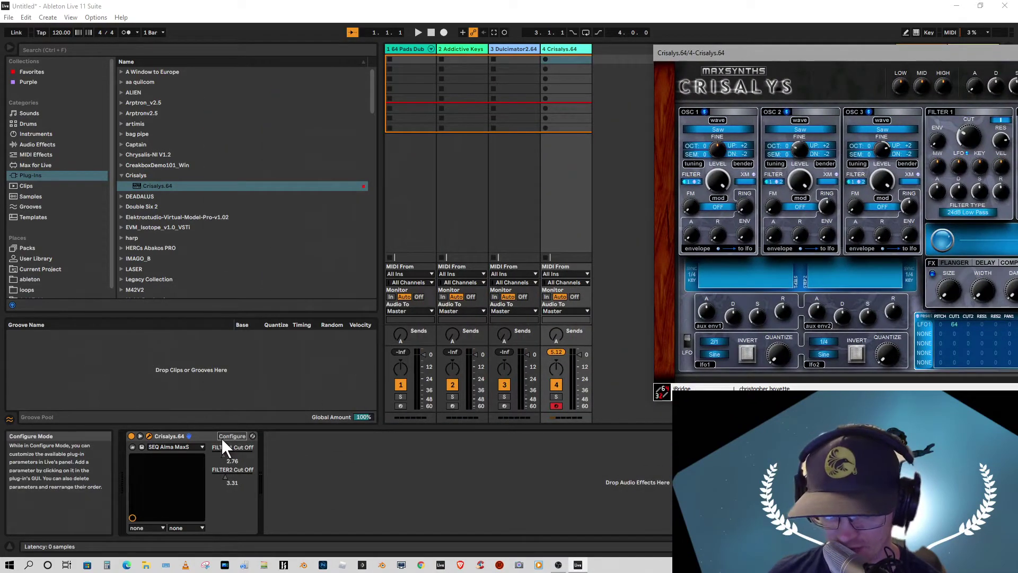
left_click(186, 447)
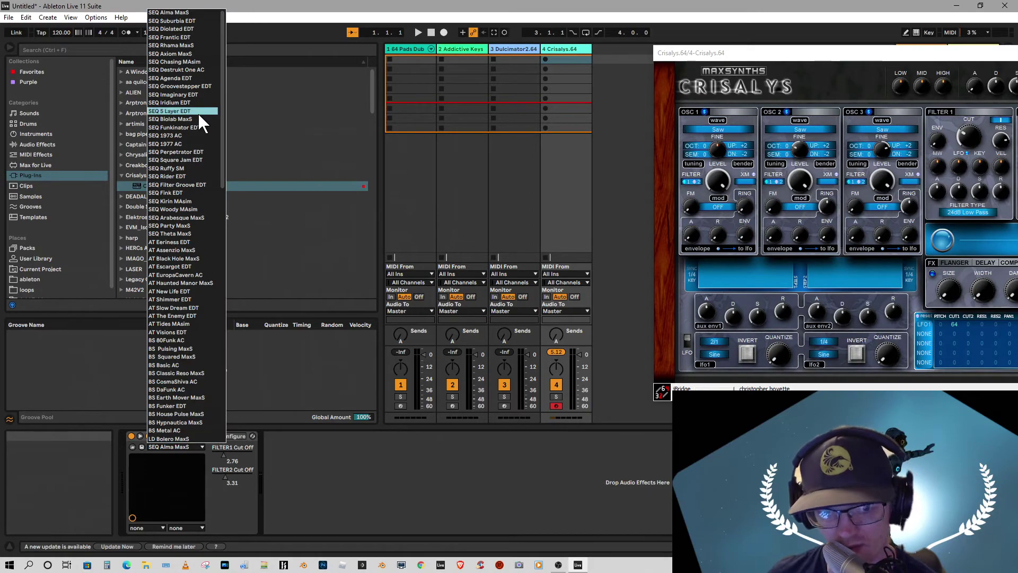
left_click_drag(789, 56, 395, 58)
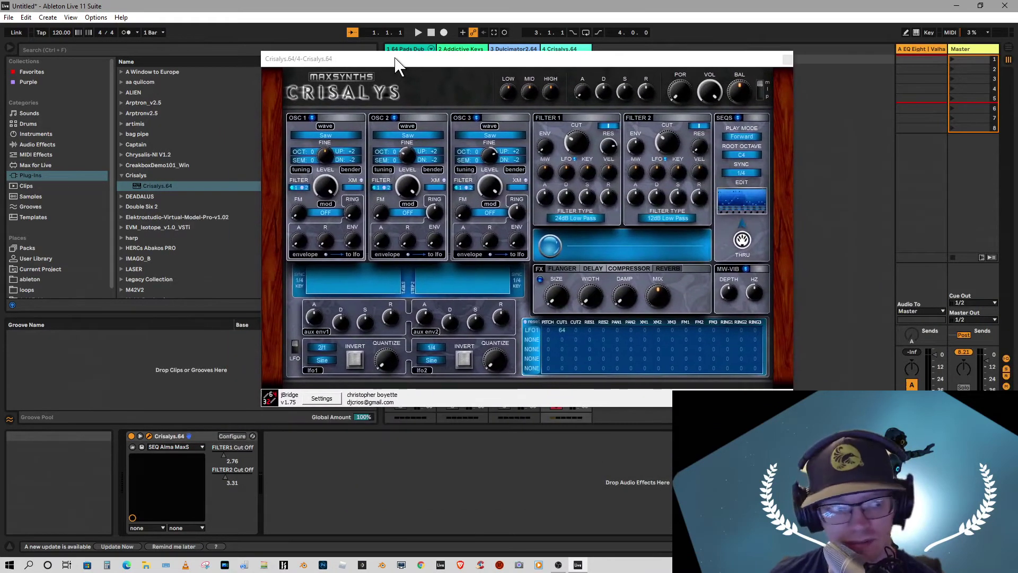
left_click(180, 447)
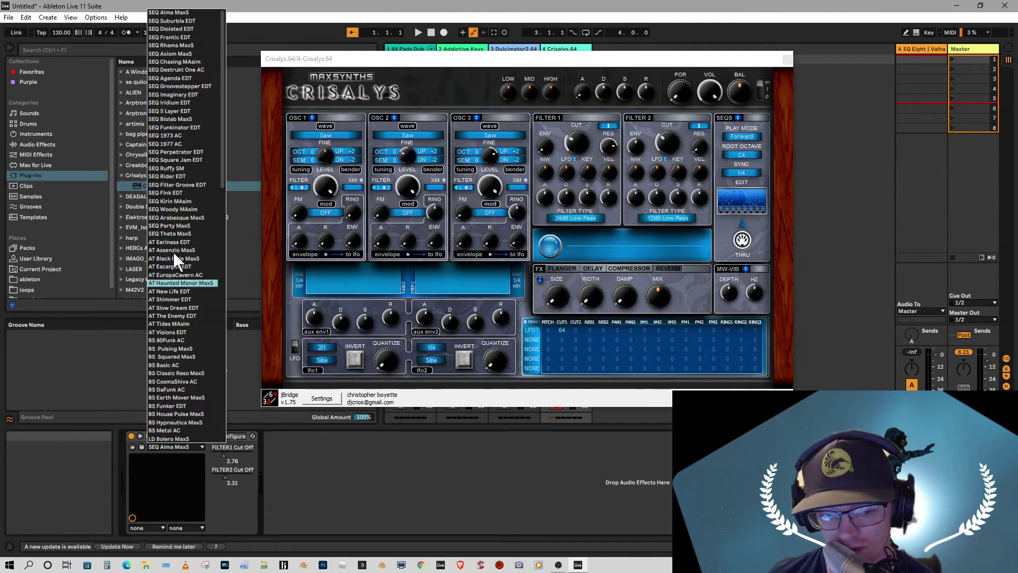
left_click(176, 63)
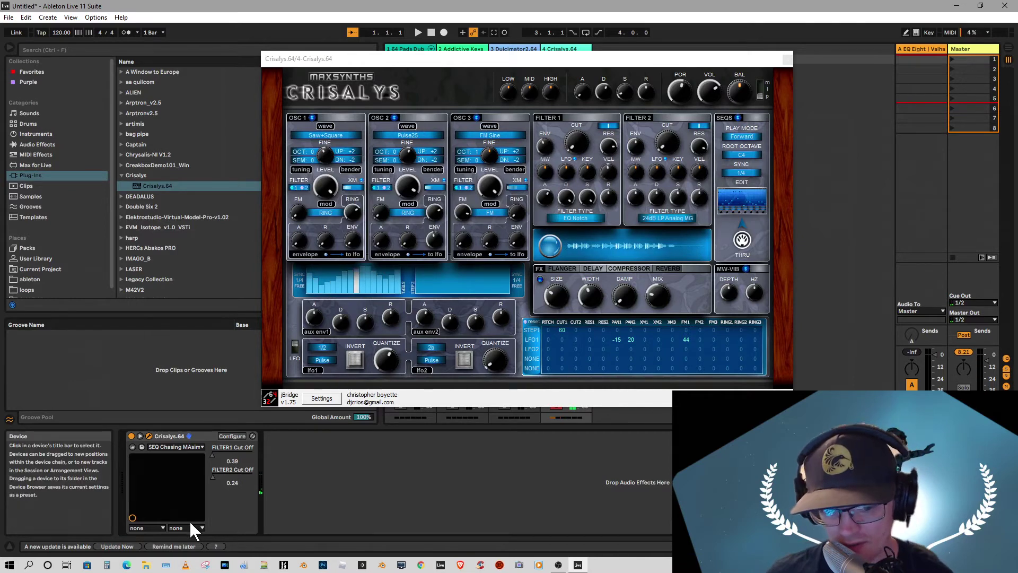
Redraw the first step modulator's bars at a low level
left_click(184, 445)
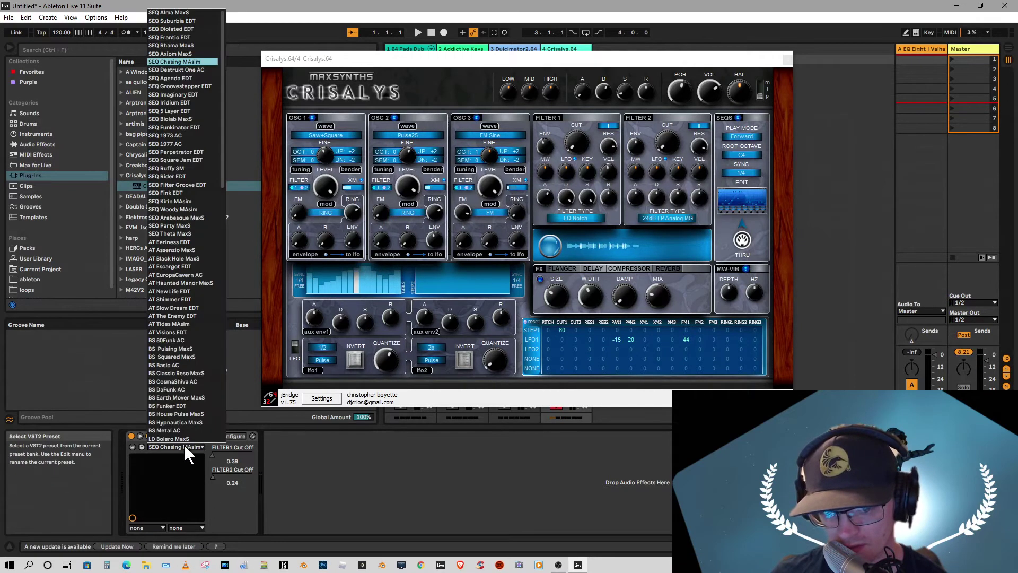
left_click(328, 284)
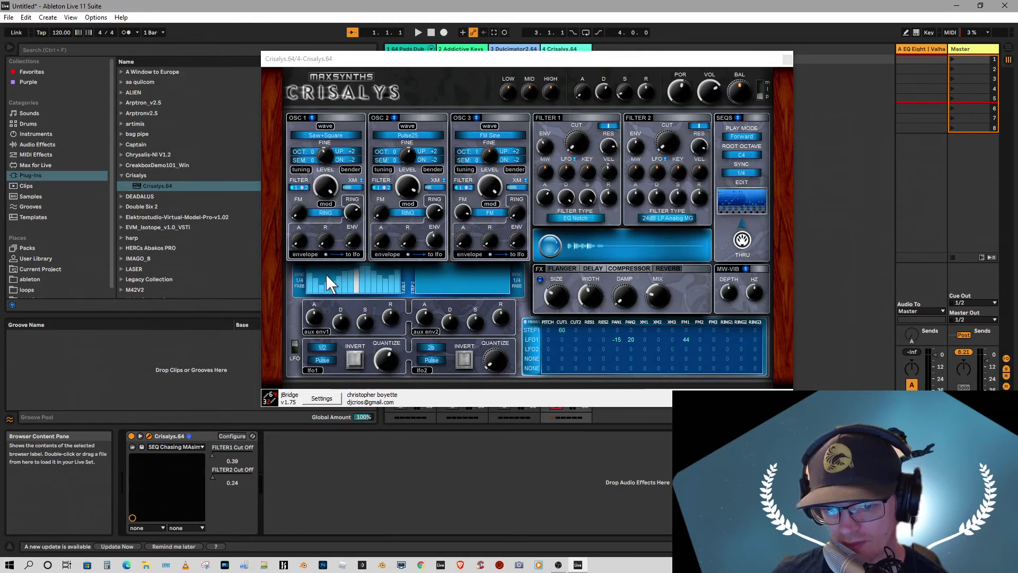
mouse_move(313, 283)
left_mouse_down()
mouse_move(401, 279)
mouse_move(262, 291)
mouse_move(329, 294)
left_mouse_up()
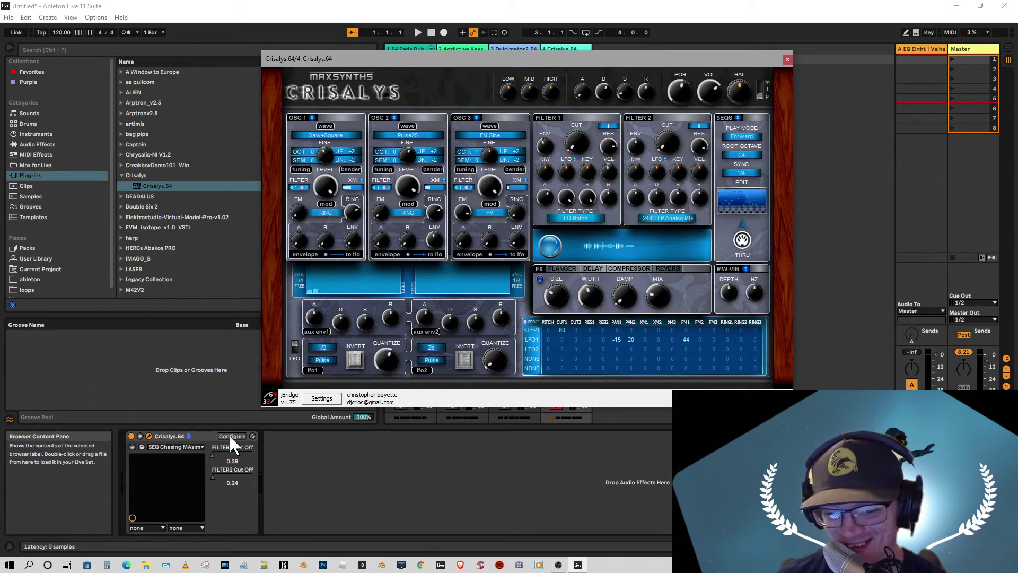
Load the AT Eeriness EDT preset into the Crisalys.64 device
left_click(189, 447)
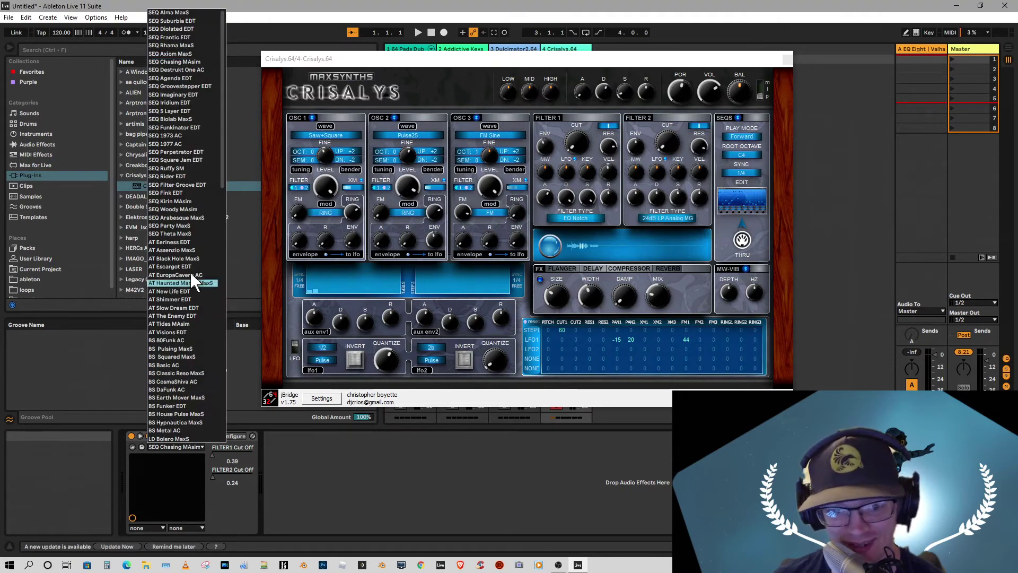
scroll(179, 214, "down", 3)
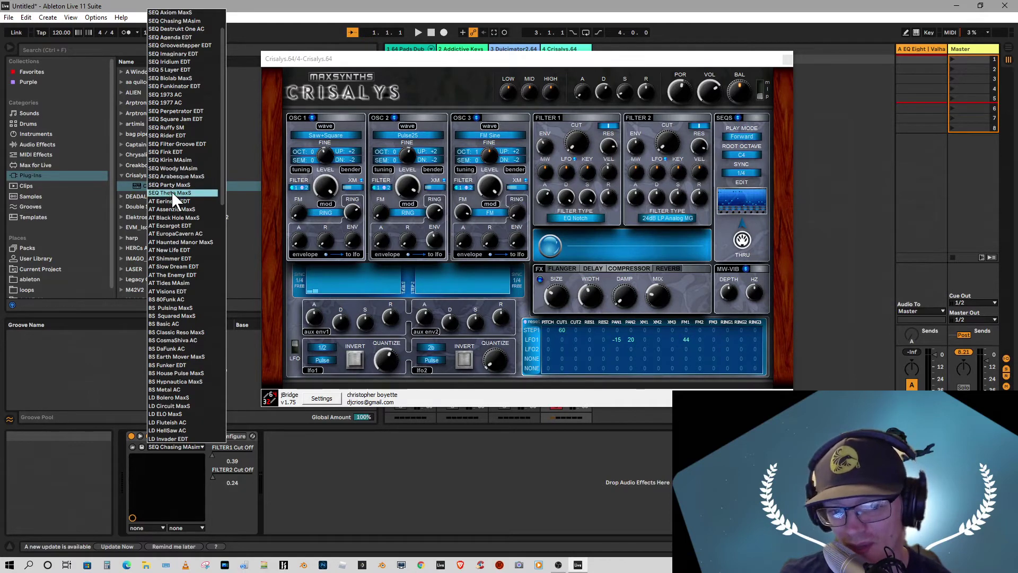
left_click(175, 200)
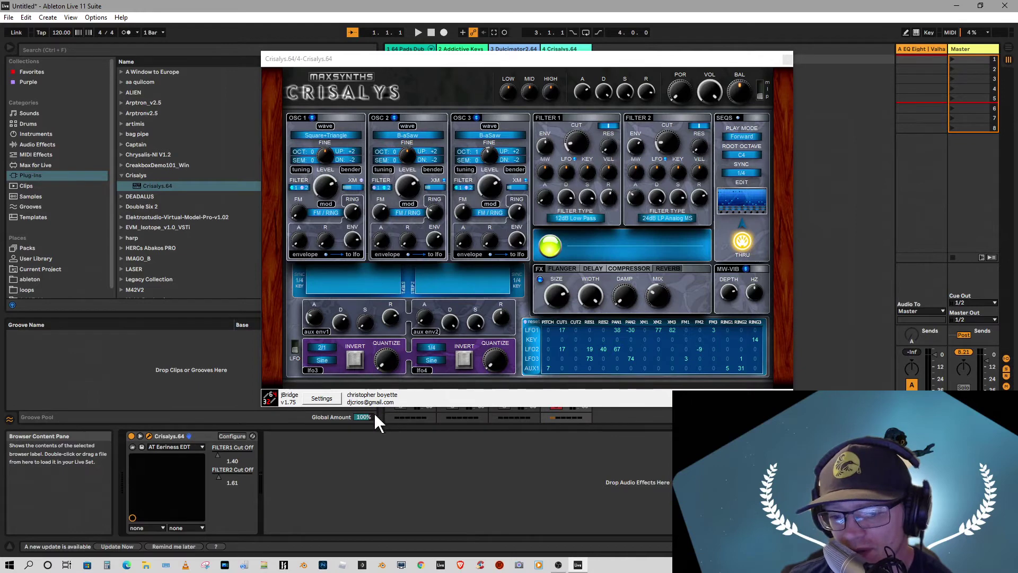
Load the AT Shimmer EDT preset into the Crisalys.64 device
left_click(191, 447)
scroll(177, 229, "down", 1)
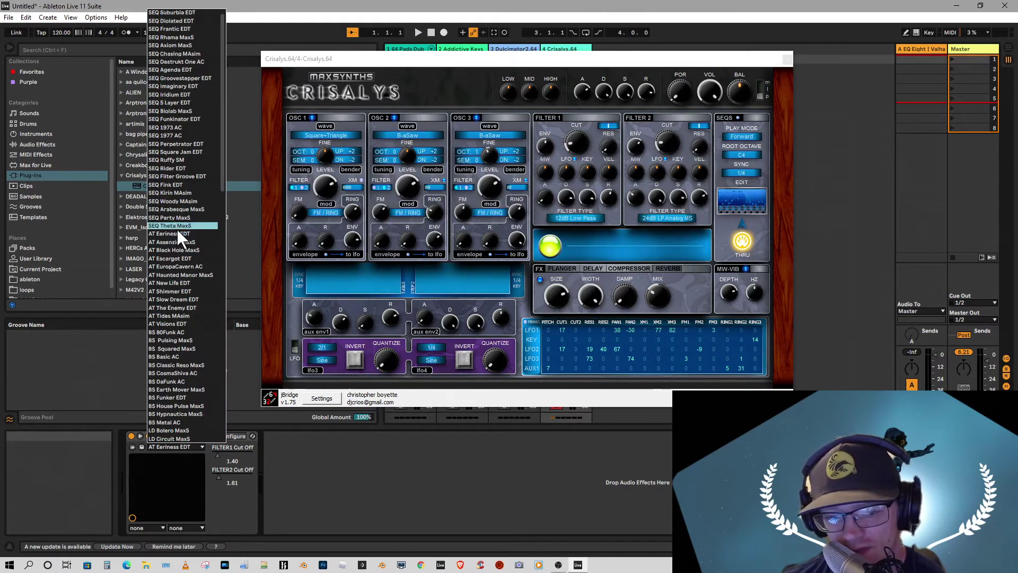
scroll(181, 222, "down", 6)
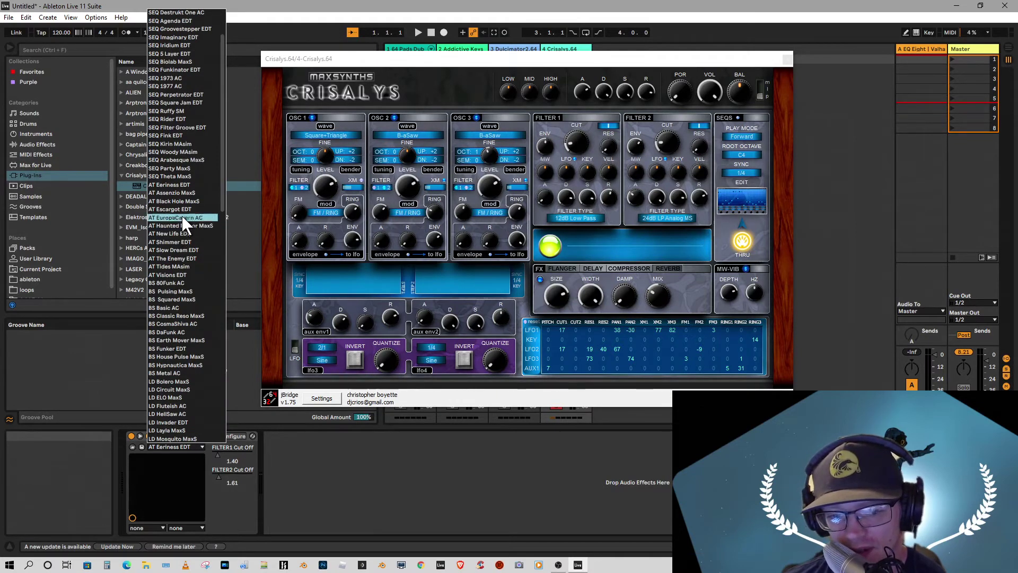
left_click(171, 255)
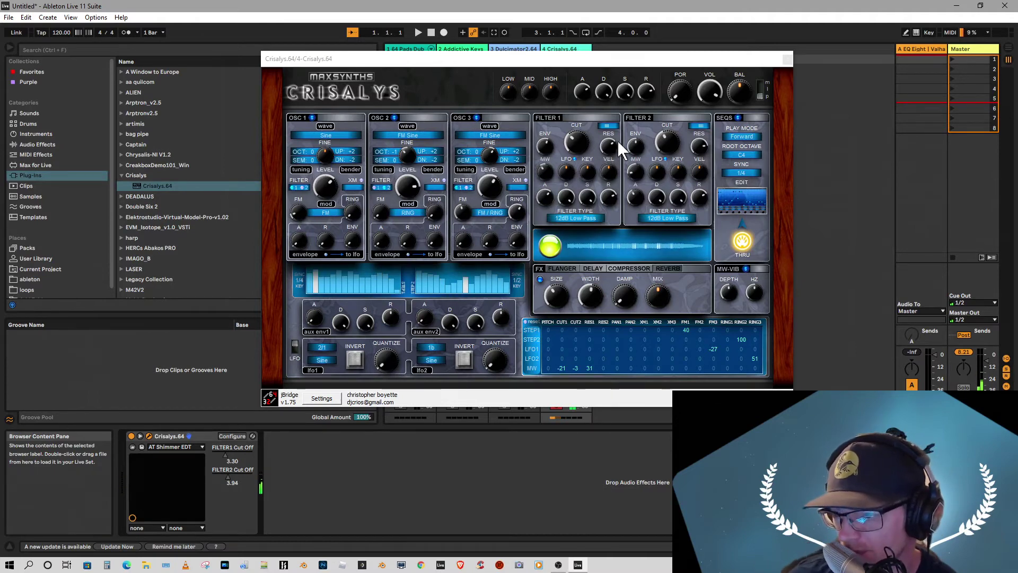
Set the sequencer sync to 1/2 and cycle the emblem beside the waveform display to the red heart
left_click(741, 173)
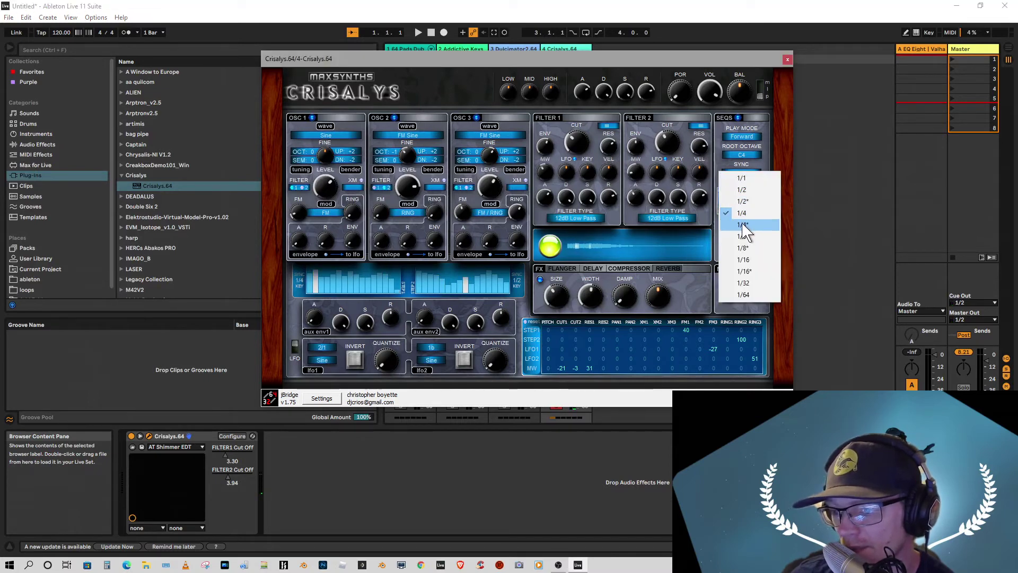
left_click(743, 190)
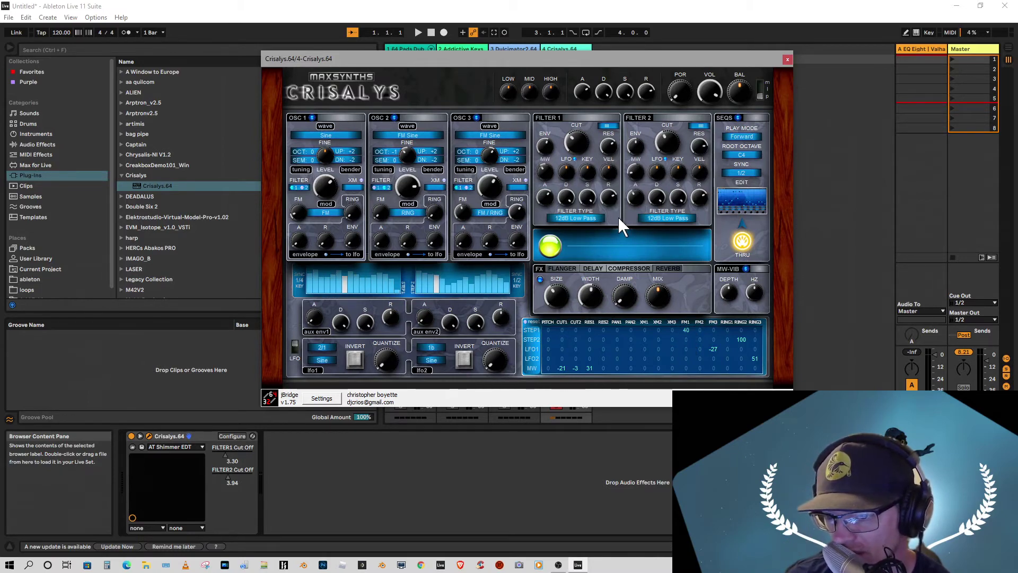
left_click(555, 247)
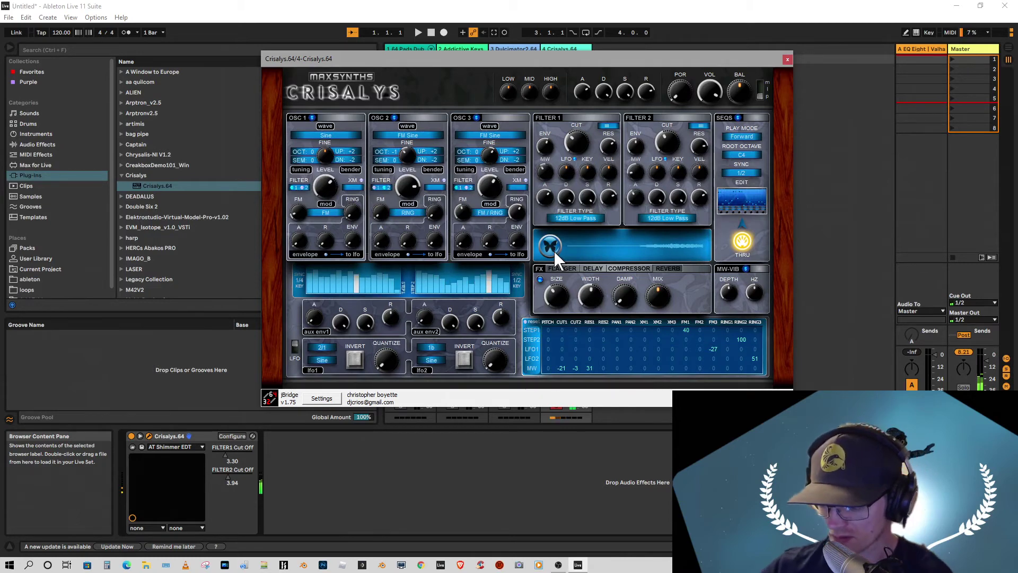
left_click(551, 247)
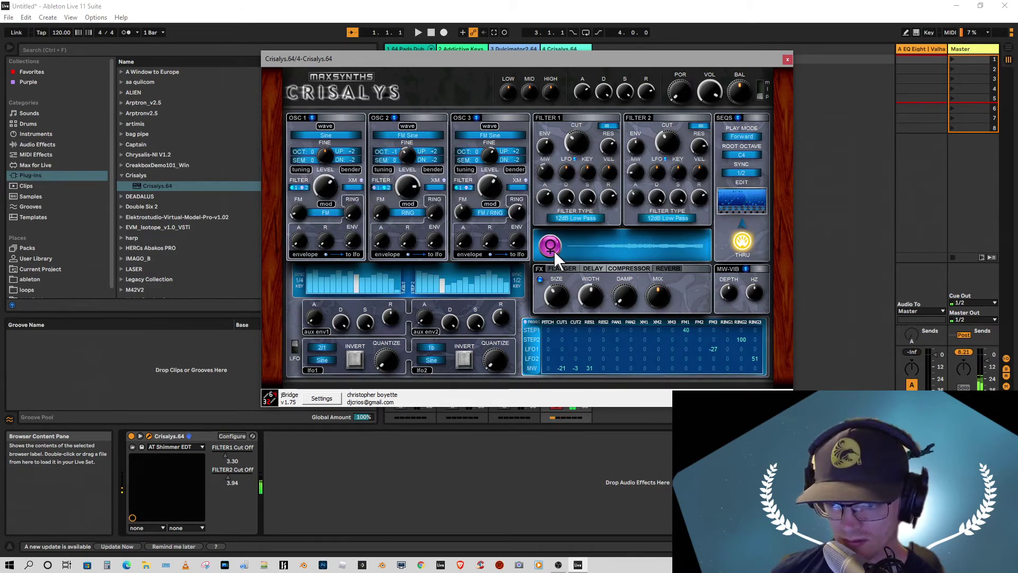
left_click(554, 251)
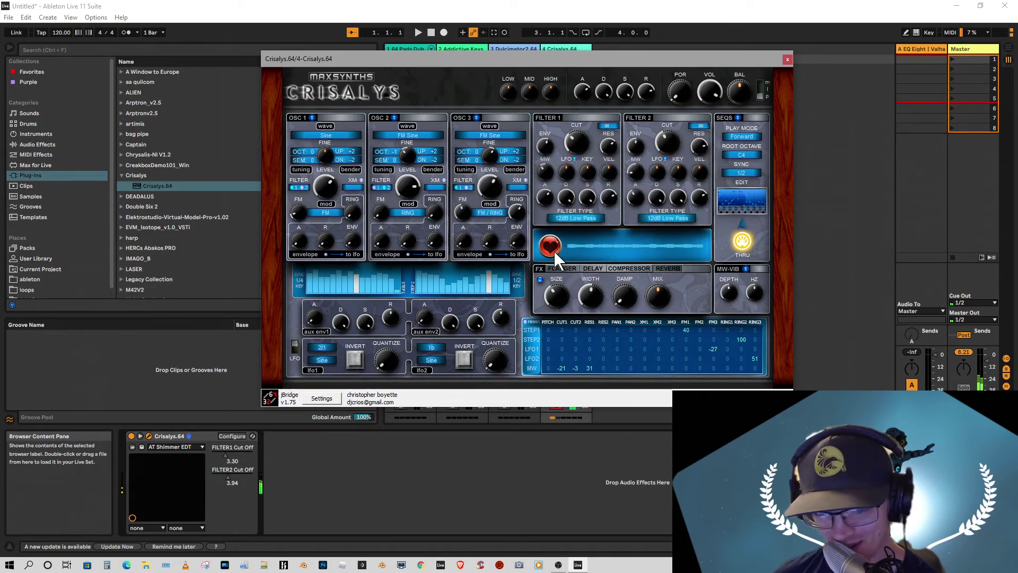
Switch the emblem beside the waveform display to the green alien and load the BS Pulsing MaxS preset into the Crisalys.64 device
left_click(551, 248)
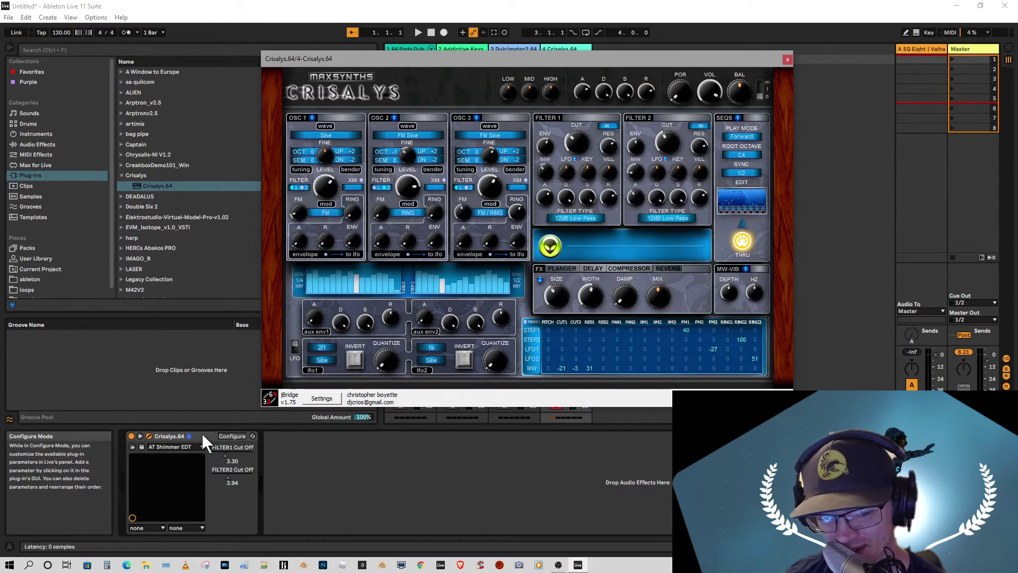
left_click(188, 443)
scroll(173, 327, "down", 2)
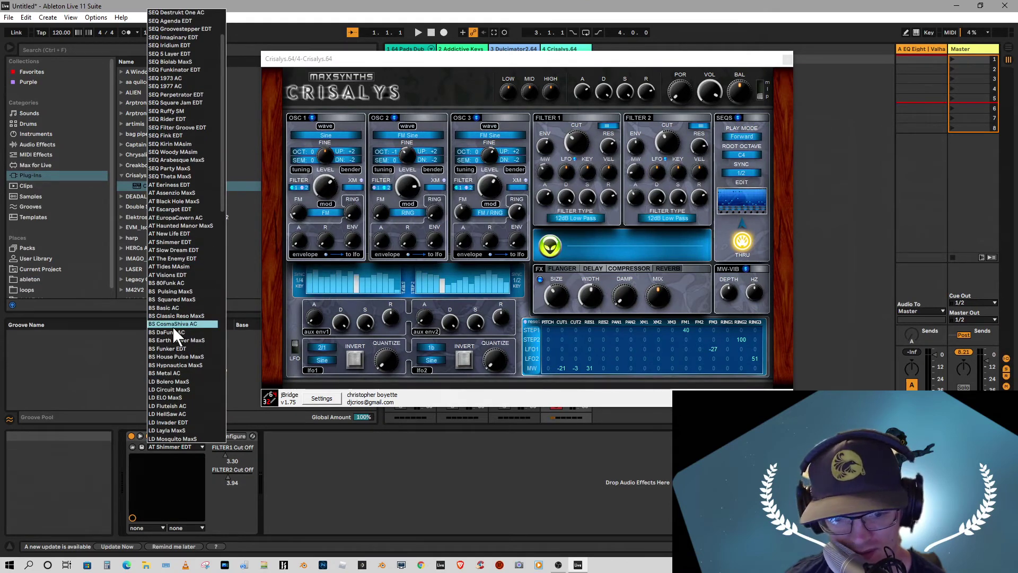
left_click(173, 290)
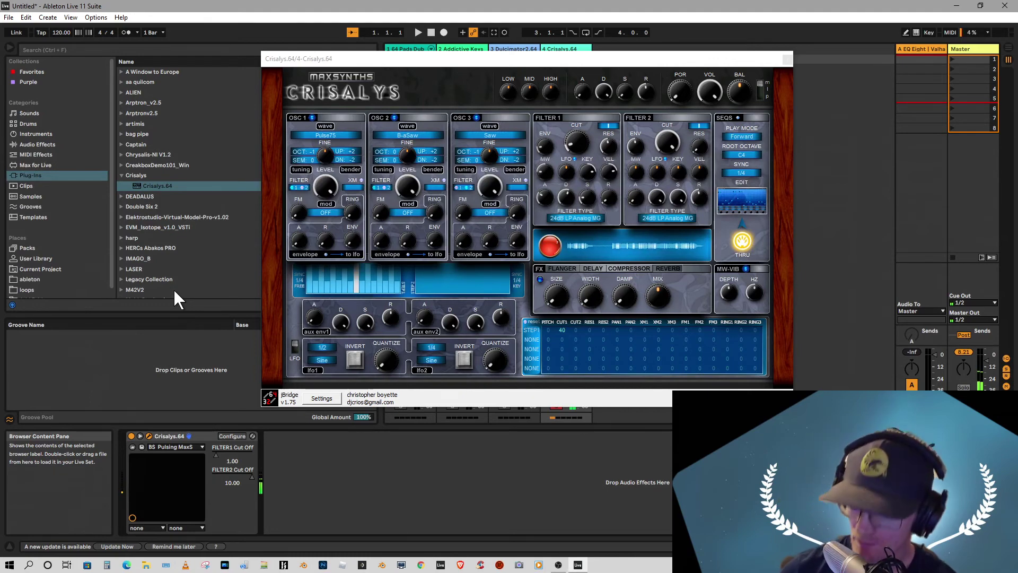
Load the LD Layla MaxS preset into the Crisalys.64 device
left_click(200, 446)
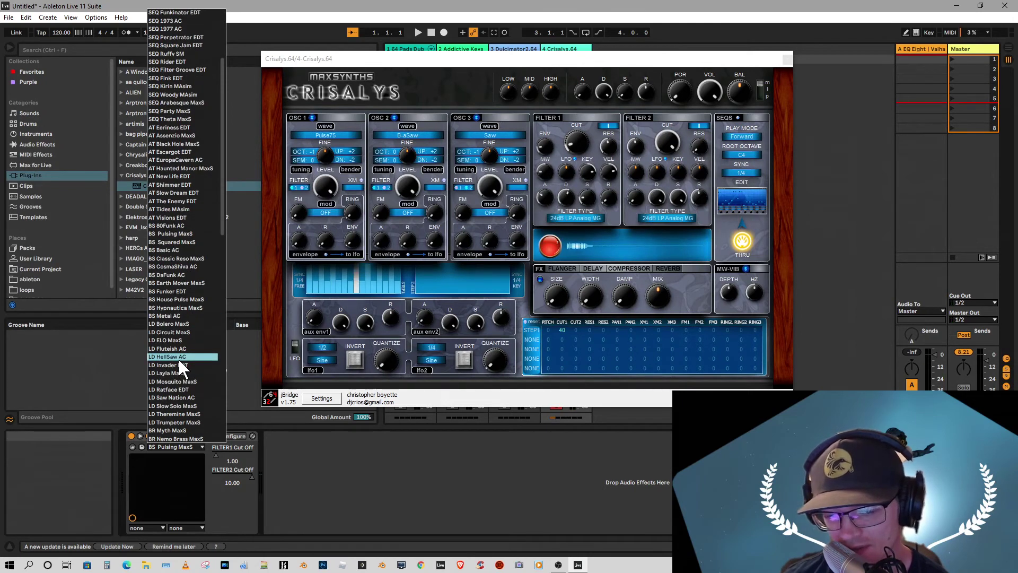
scroll(179, 359, "down", 2)
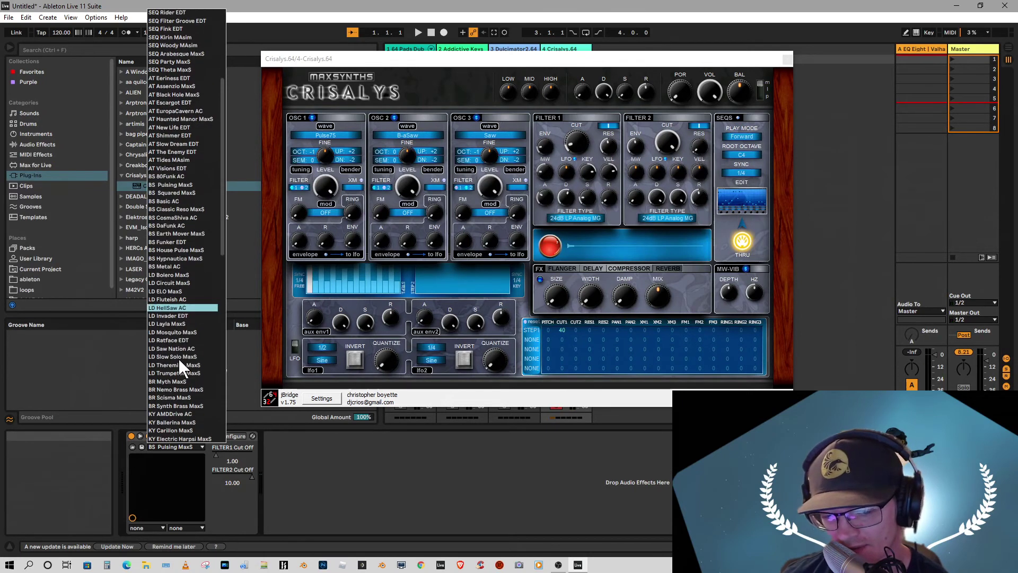
left_click(177, 325)
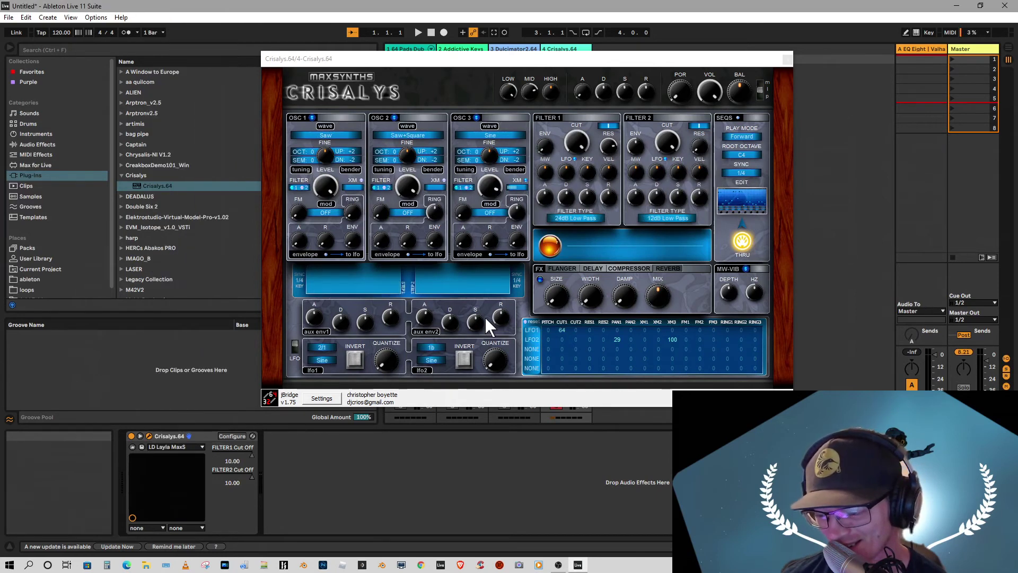